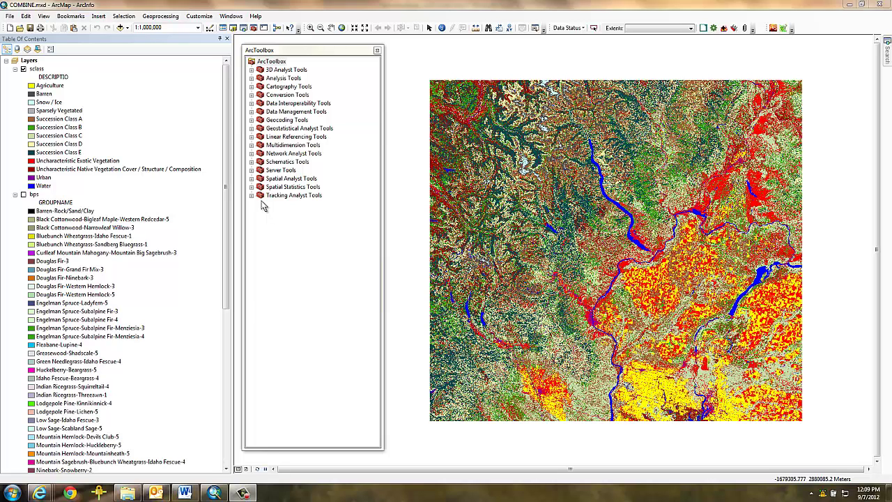
Open the Combine tool under Spatial Analyst Tools > Local in ArcToolbox.
left_click(251, 178)
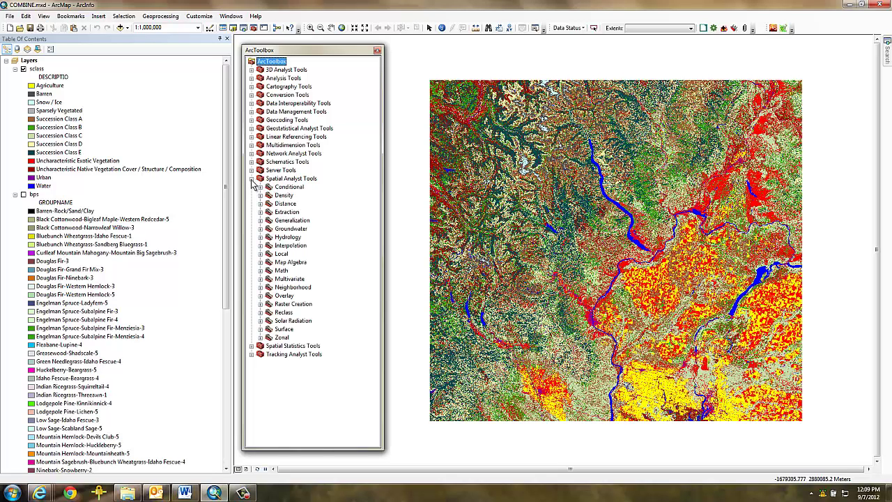
left_click(260, 254)
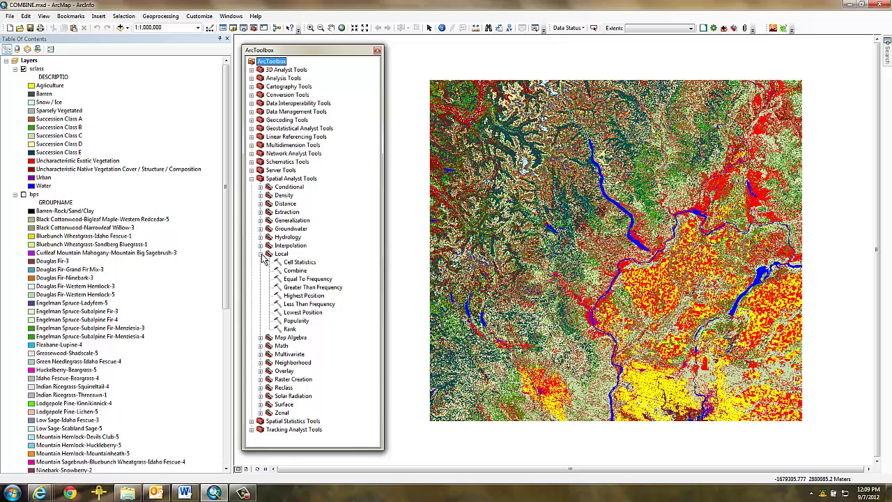
double_click(293, 271)
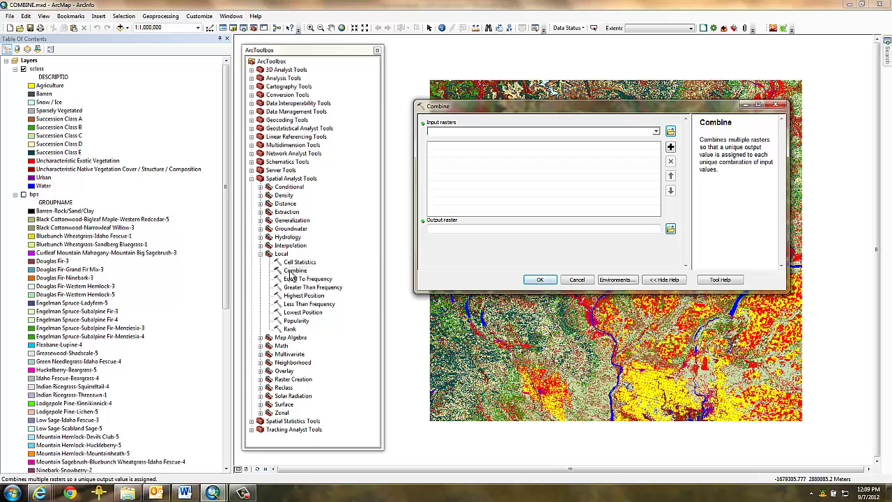
Combine the bps and sclass grids into a new Combine_bps1 raster with values 1–638.
left_click(33, 195)
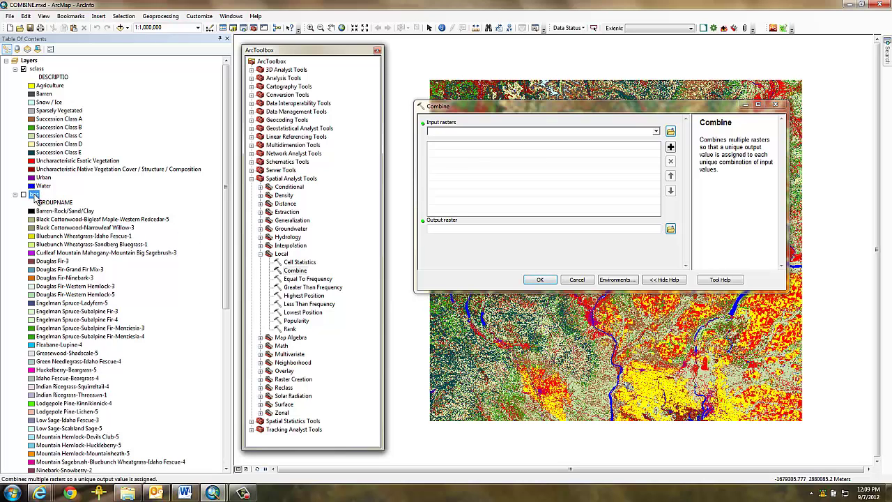
left_click_drag(35, 198, 467, 149)
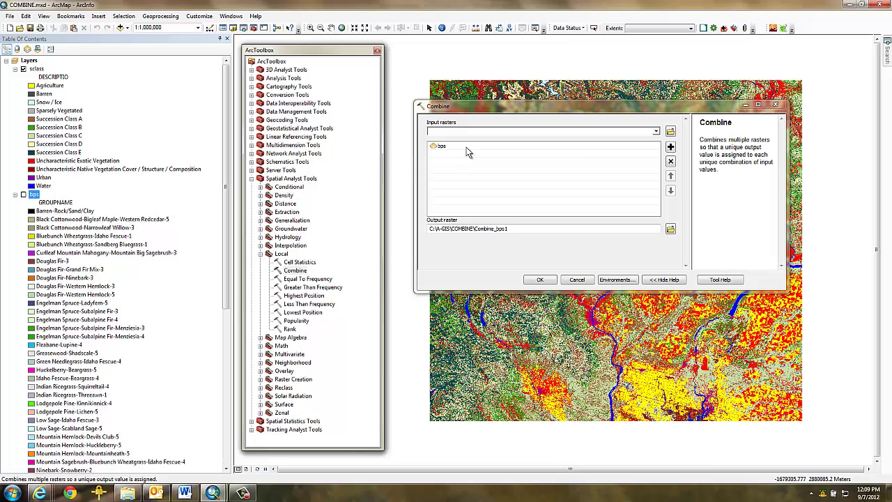
left_click_drag(36, 68, 441, 157)
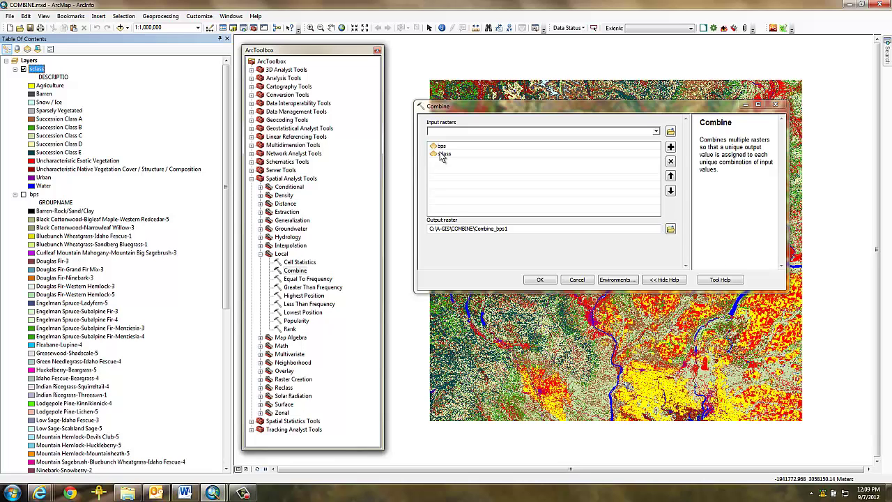
left_click(540, 280)
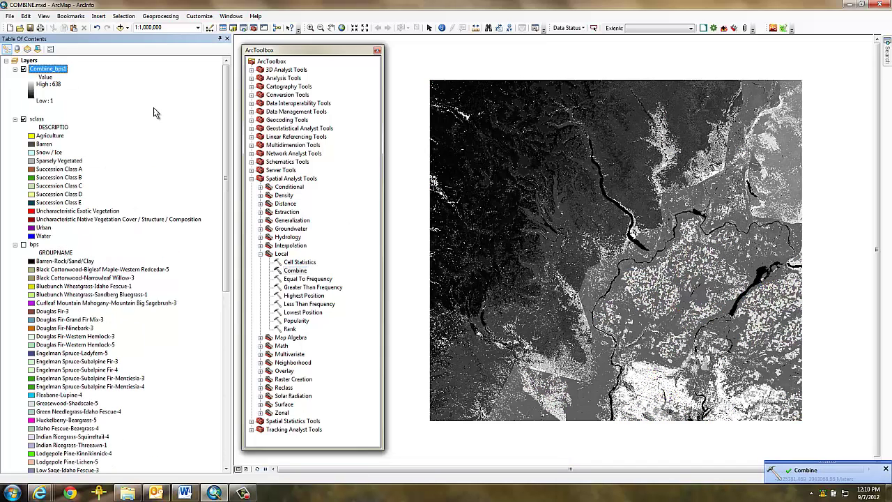
right_click(56, 72)
left_click(104, 94)
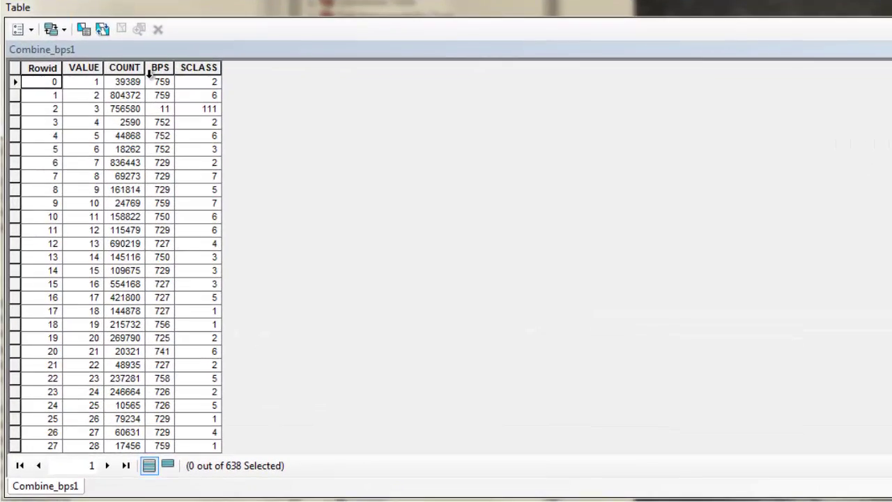
left_click(169, 118)
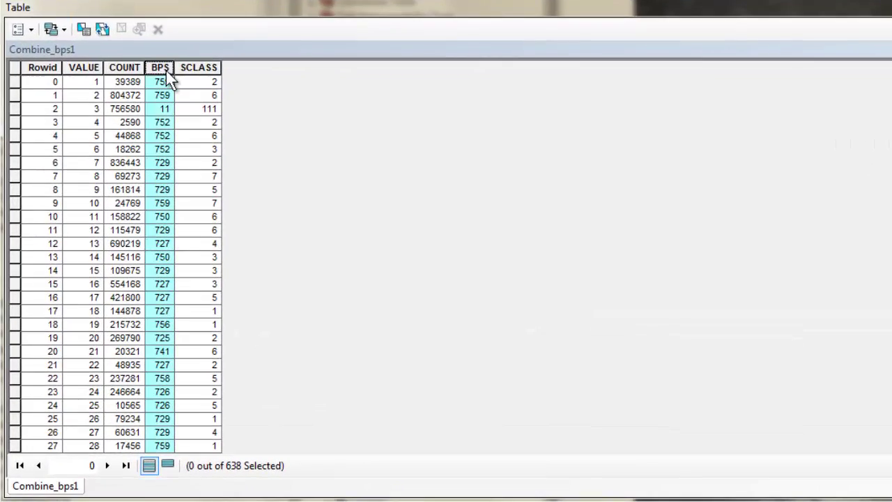
left_click(192, 67, "ctrl")
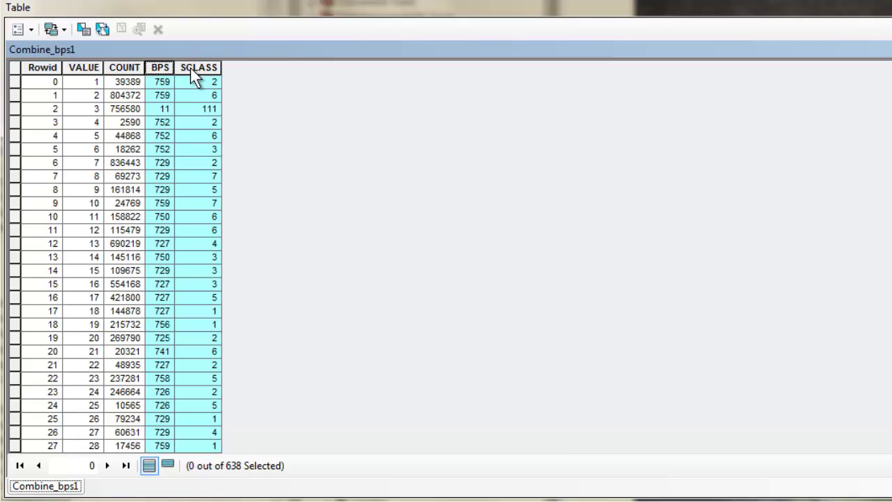
left_click(161, 81)
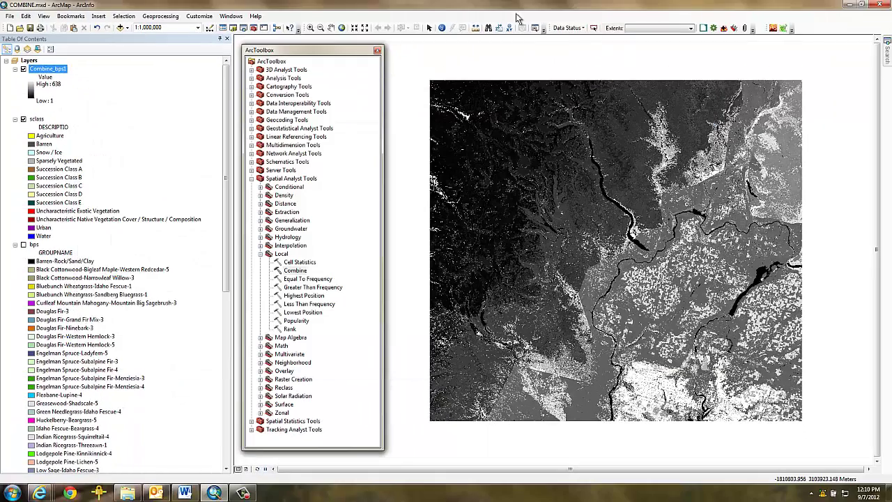
Join the bps table to Combine_bps1, matching its BPS field to bps VALUE, keeping all records.
right_click(55, 74)
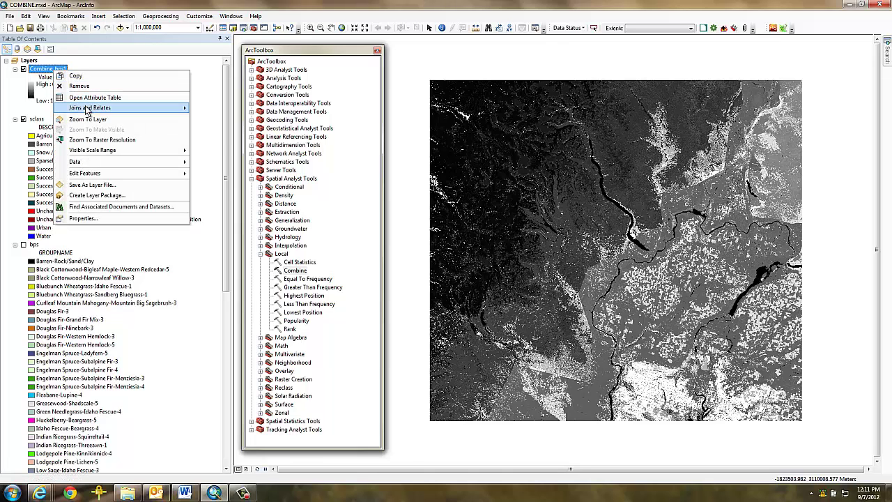
mouse_move(89, 110)
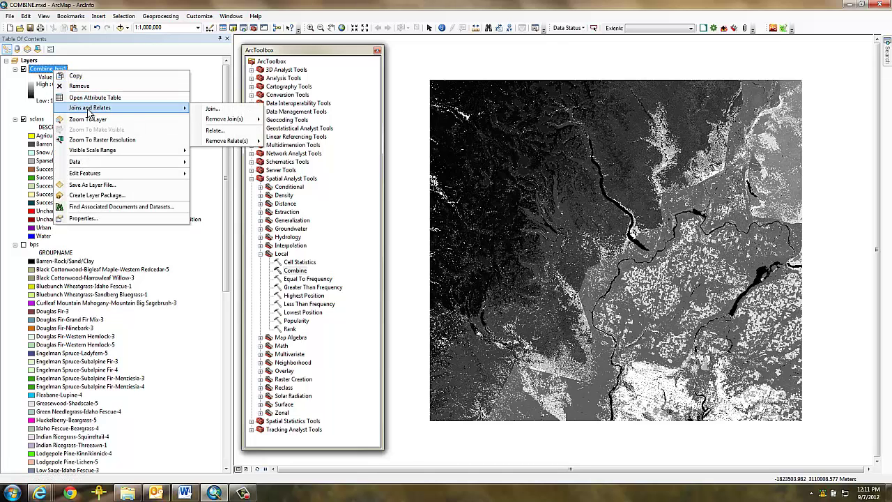
left_click(212, 109)
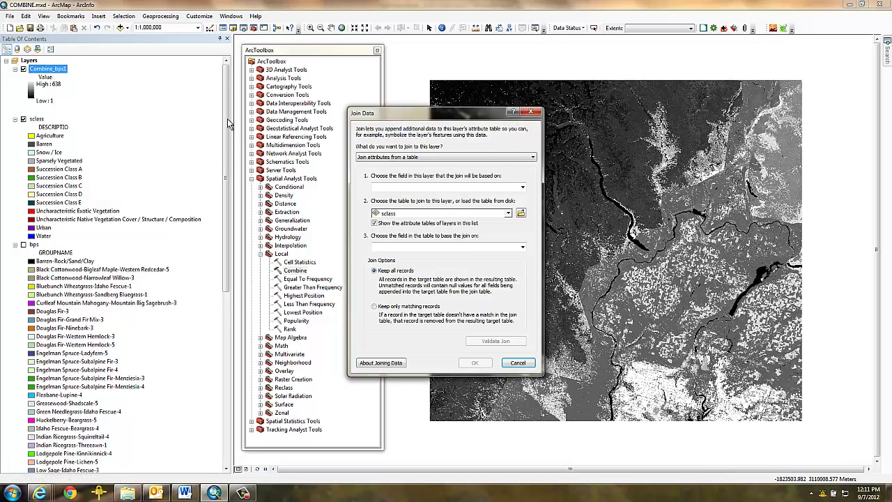
left_click(522, 189)
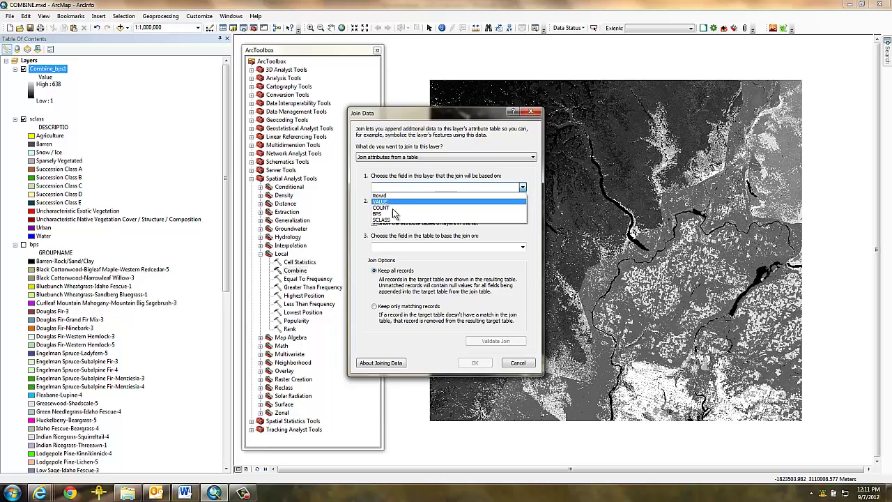
left_click(390, 214)
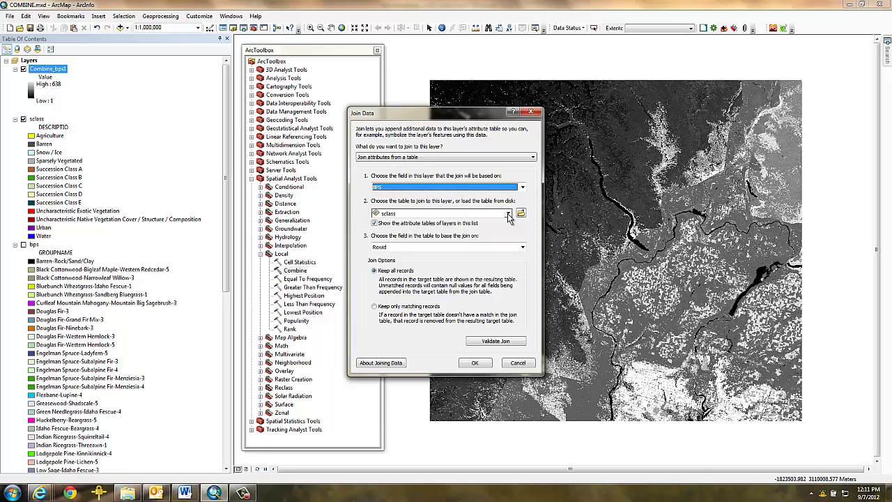
left_click(509, 215)
left_click(401, 237)
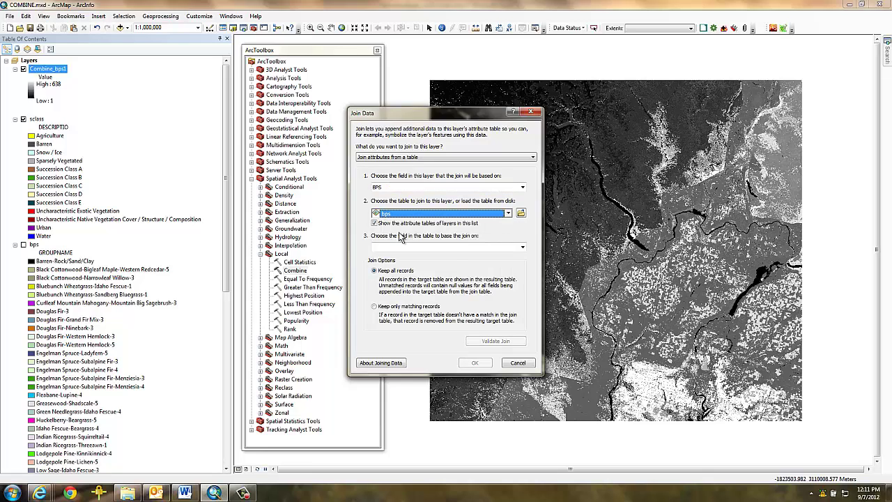
left_click(523, 248)
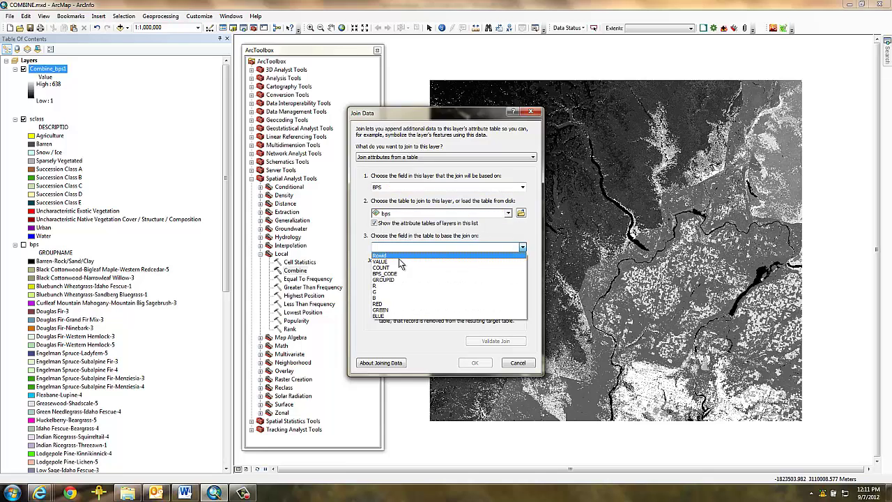
left_click(394, 262)
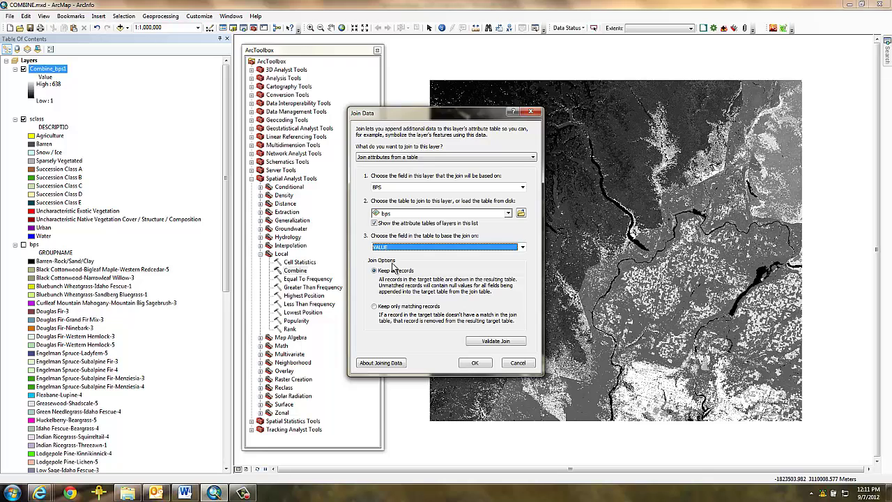
left_click(474, 363)
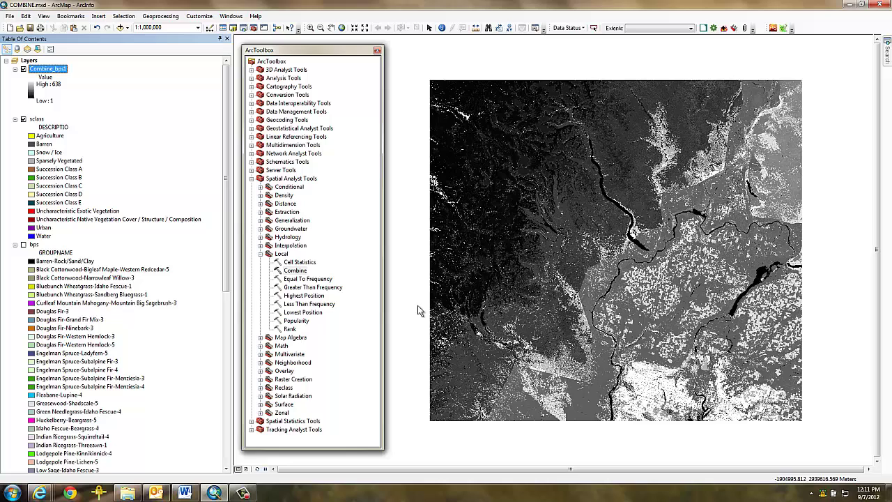
Join the sclass table to Combine_bps1, matching its SCLASS field to sclass VALUE.
right_click(48, 72)
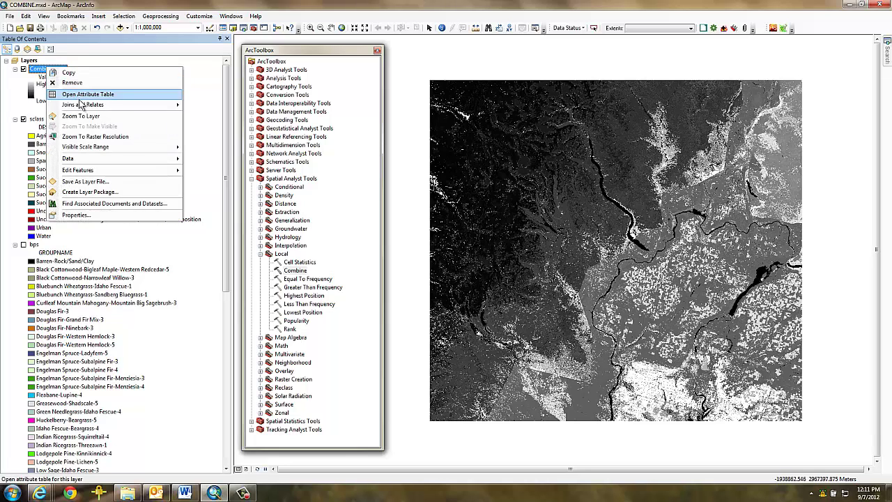
mouse_move(82, 106)
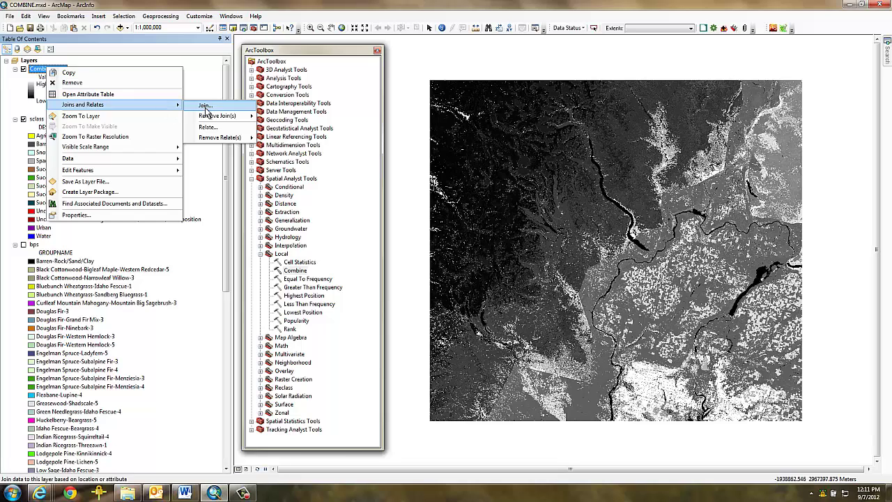
left_click(207, 106)
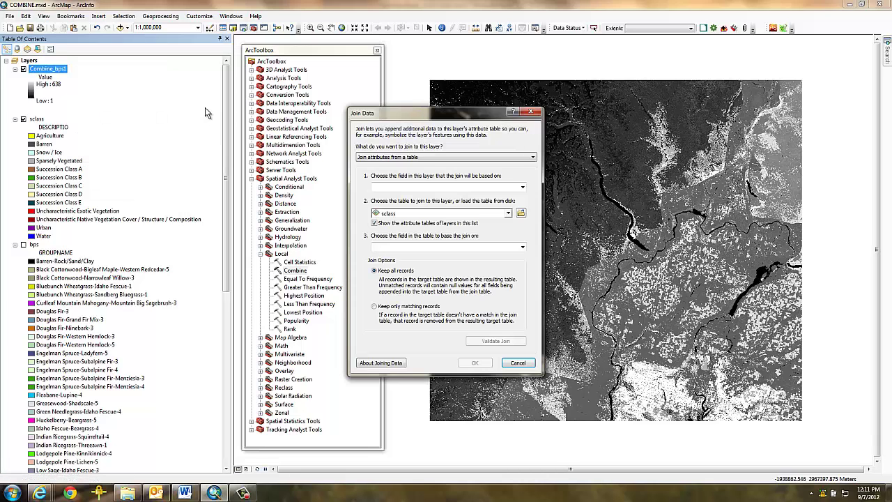
left_click(522, 188)
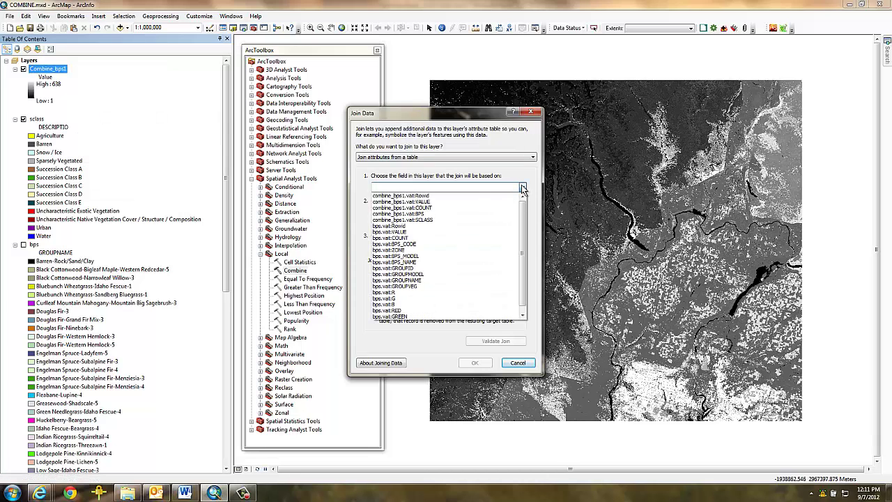
left_click(428, 220)
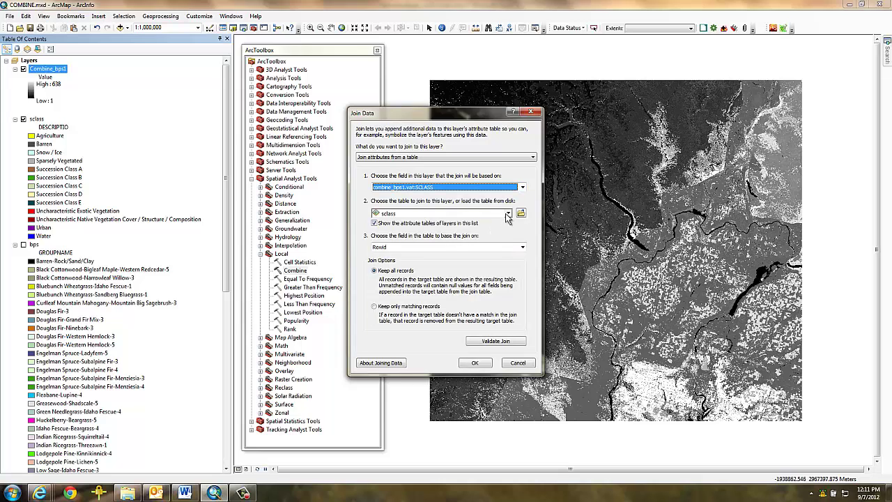
left_click(522, 248)
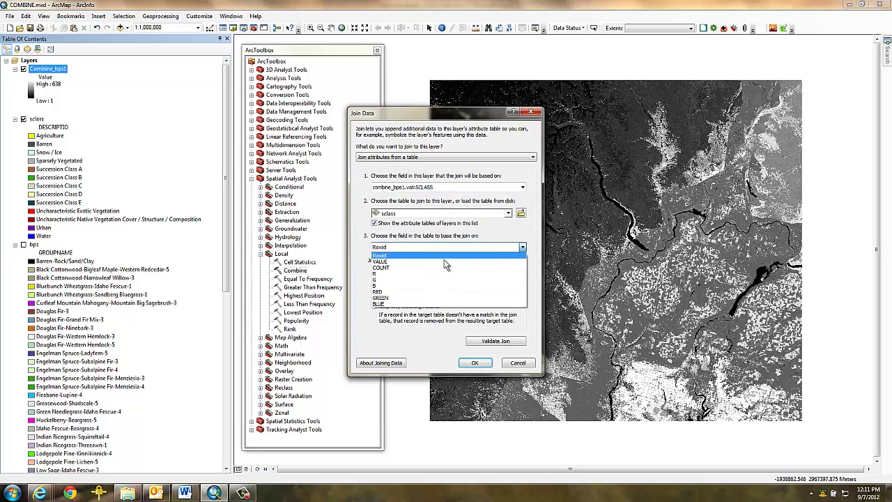
left_click(407, 262)
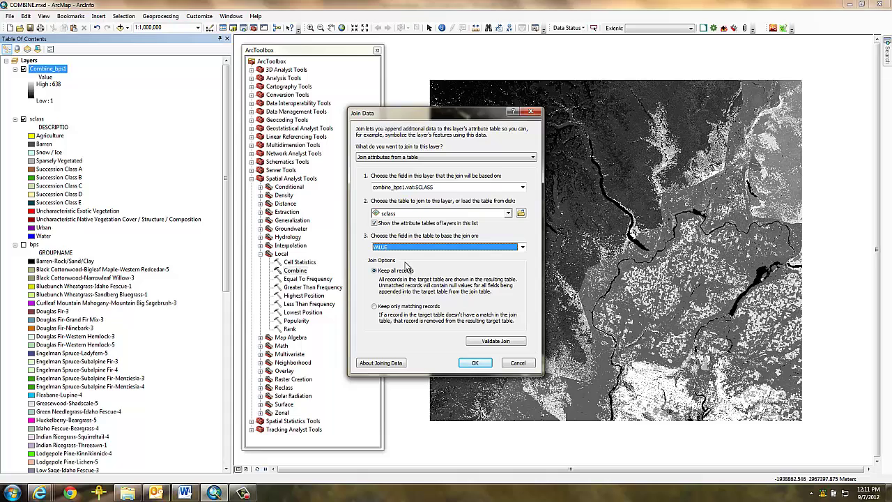
left_click(476, 365)
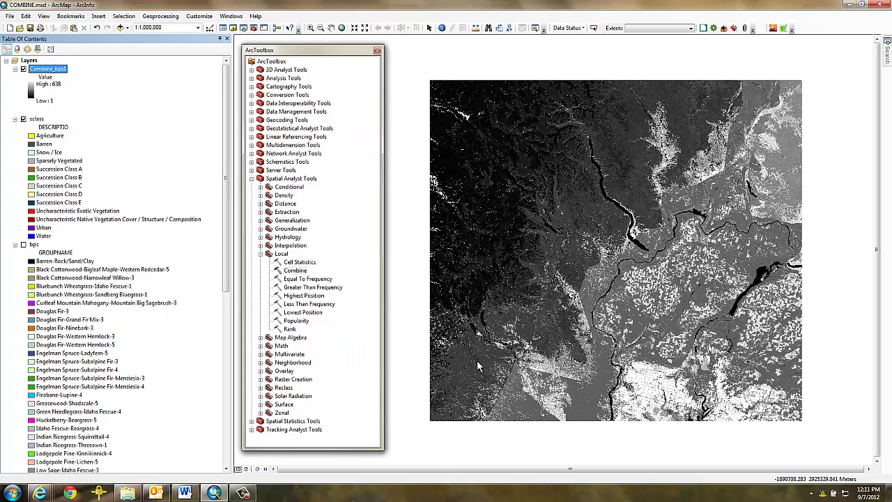
right_click(43, 70)
left_click(70, 93)
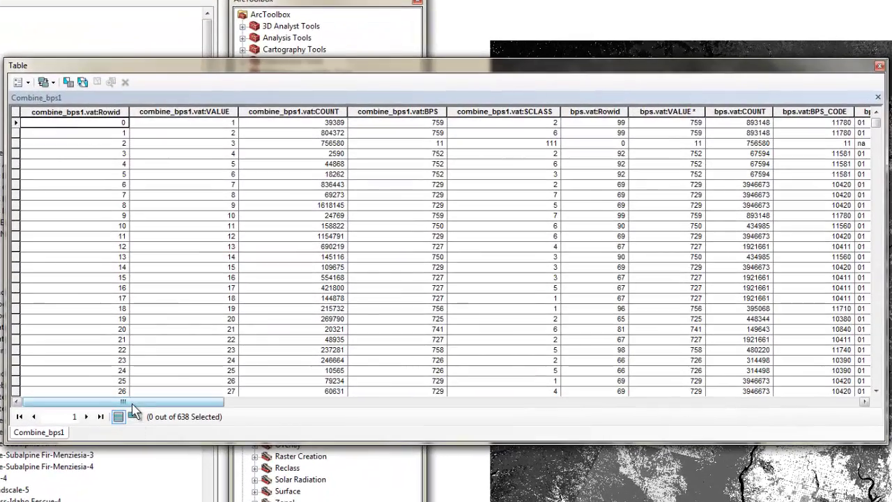
left_click_drag(176, 357, 241, 369)
left_click_drag(230, 416, 575, 439)
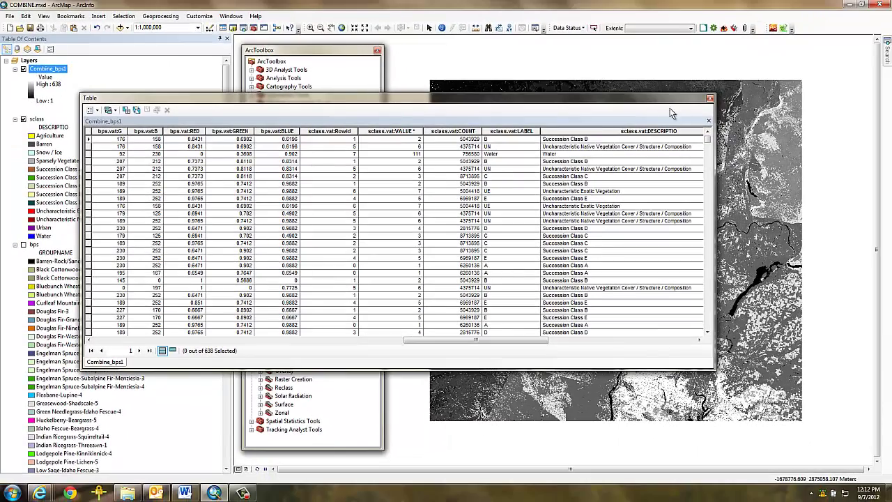
left_click(709, 97)
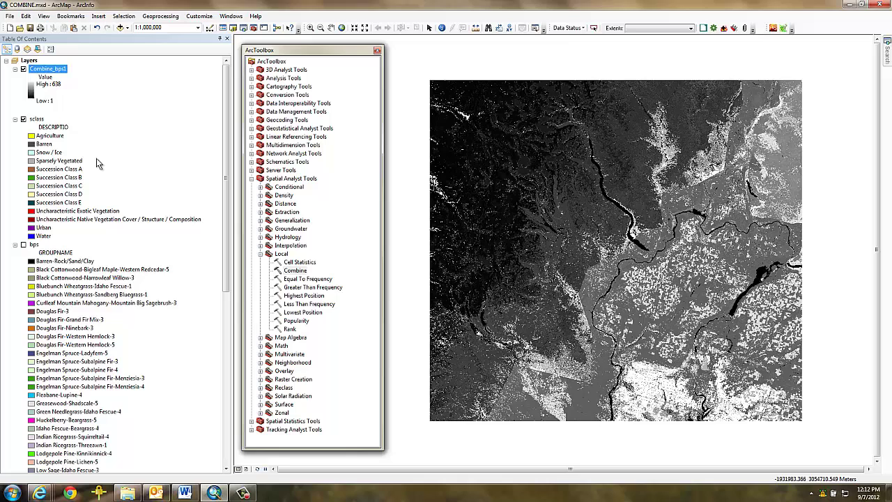
Export Combine_bps1 as GRID raster Combine_bps11 in C:\A-GIS\WV\dat and add it to the map.
right_click(43, 69)
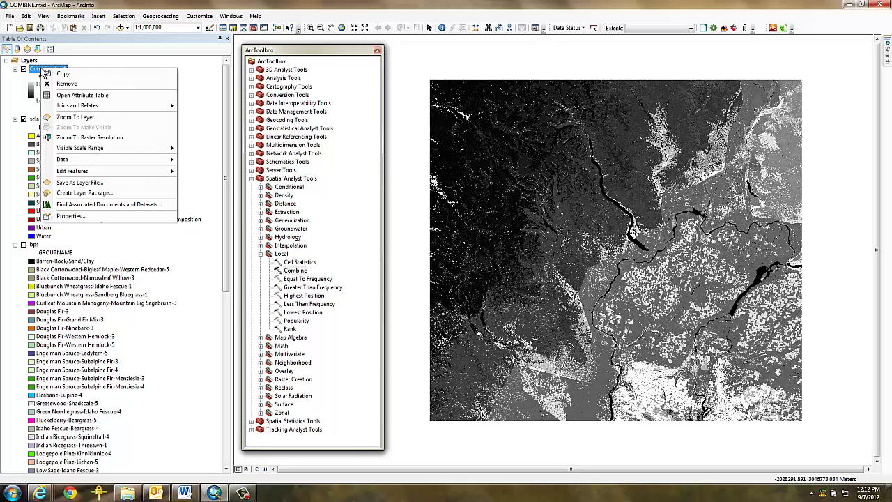
mouse_move(101, 161)
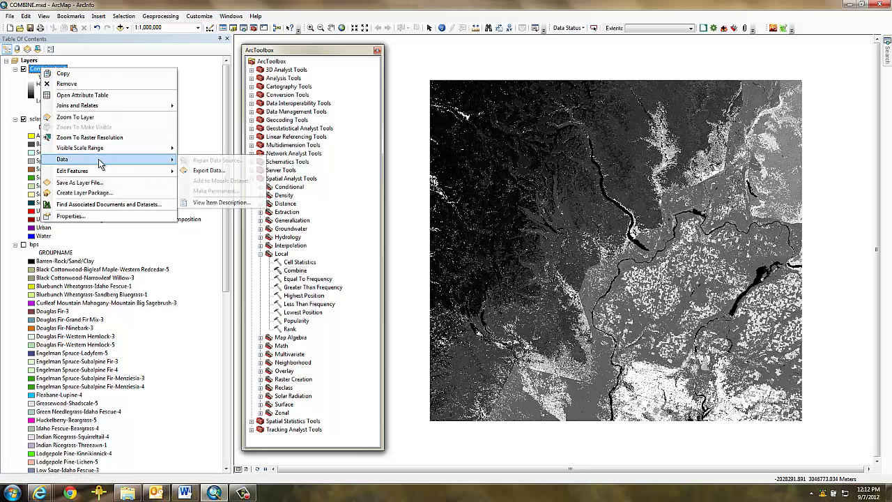
left_click(208, 171)
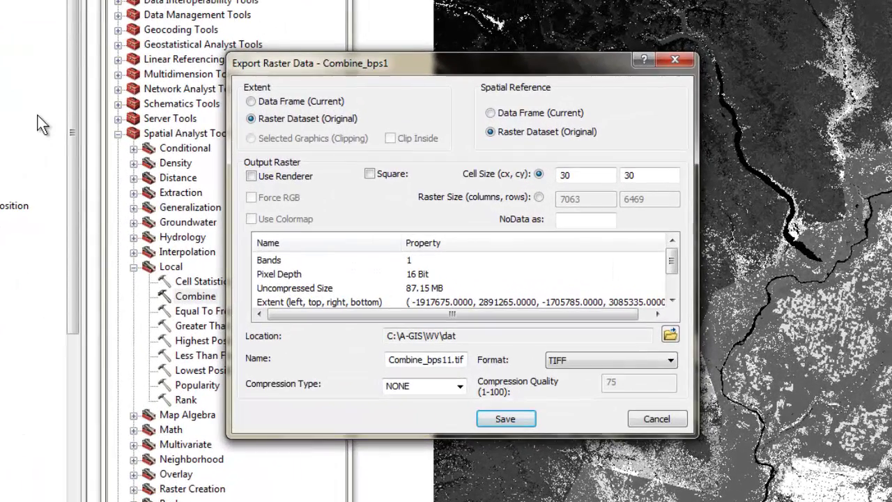
left_click(670, 361)
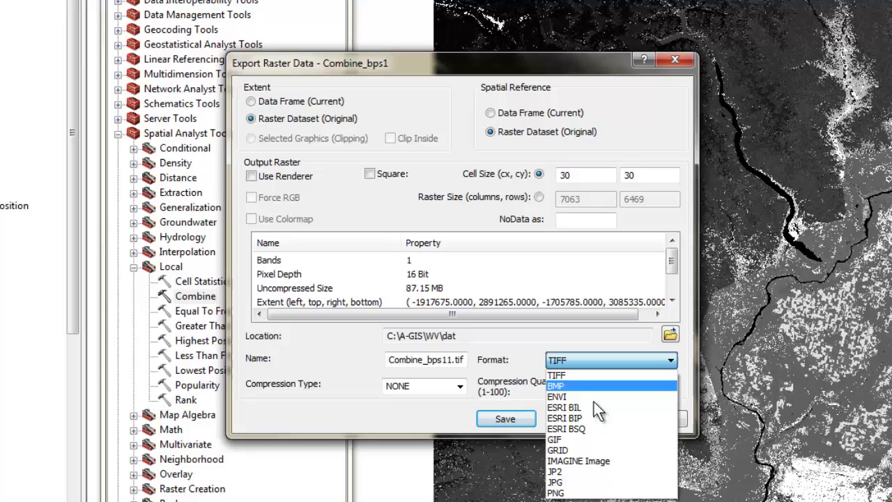
left_click(586, 449)
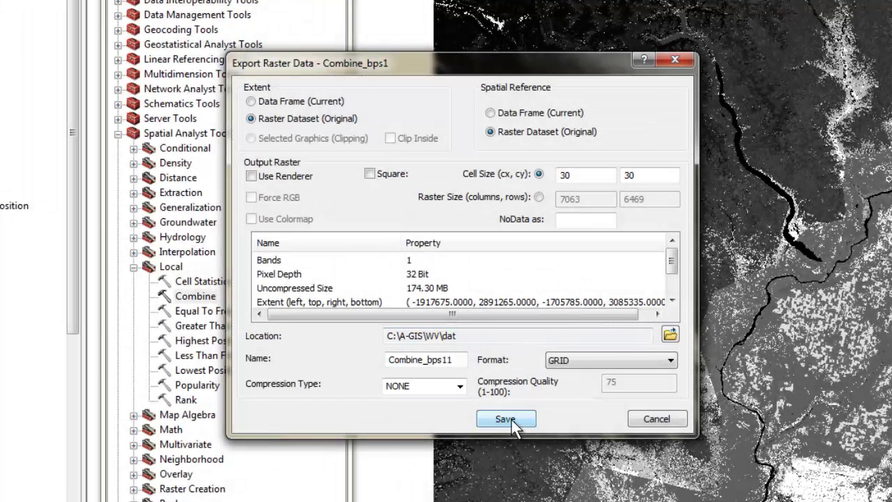
left_click(512, 419)
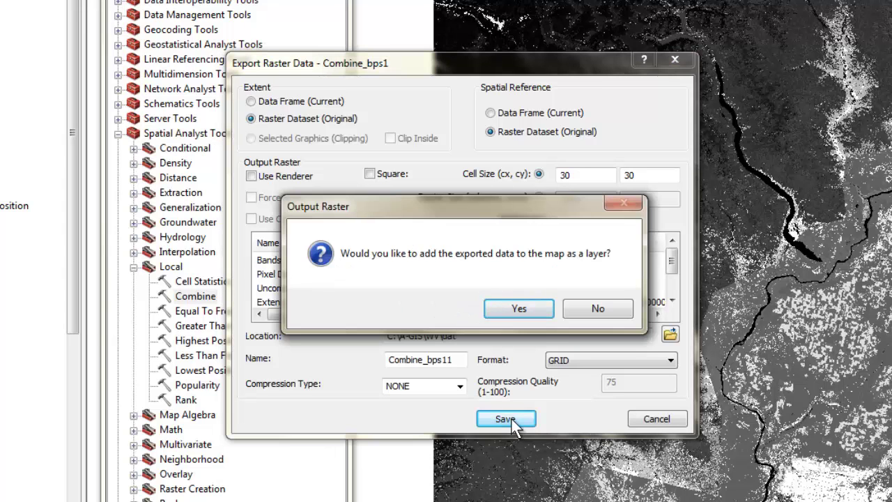
left_click(520, 308)
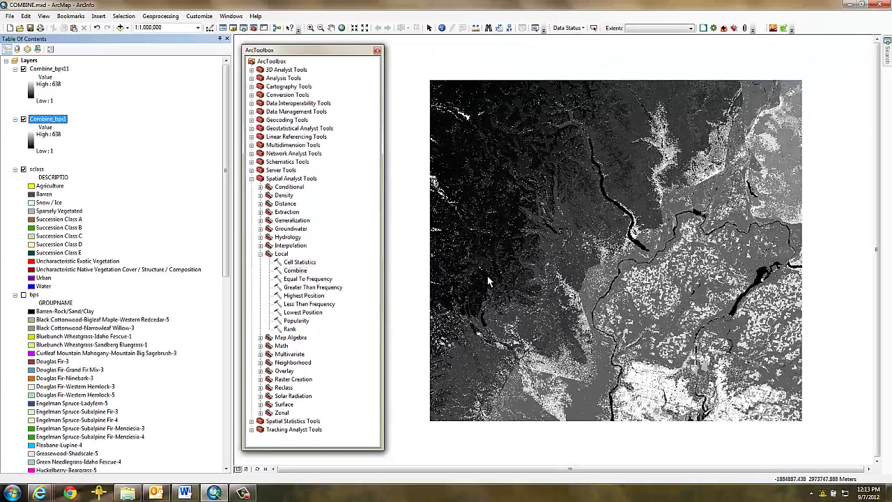
Open Combine_bps11's attribute table and review the joined BPS_NAME, GROUPNAME and LABEL columns.
right_click(62, 69)
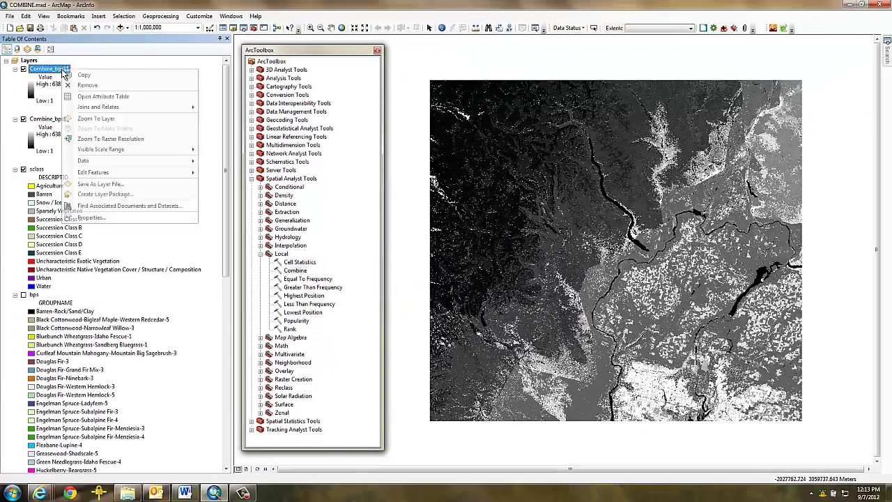
left_click(93, 98)
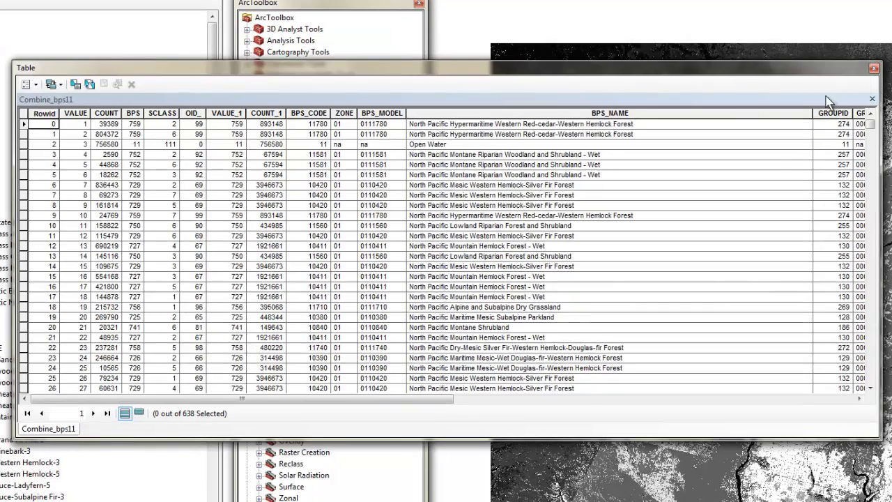
left_click_drag(418, 399, 745, 428)
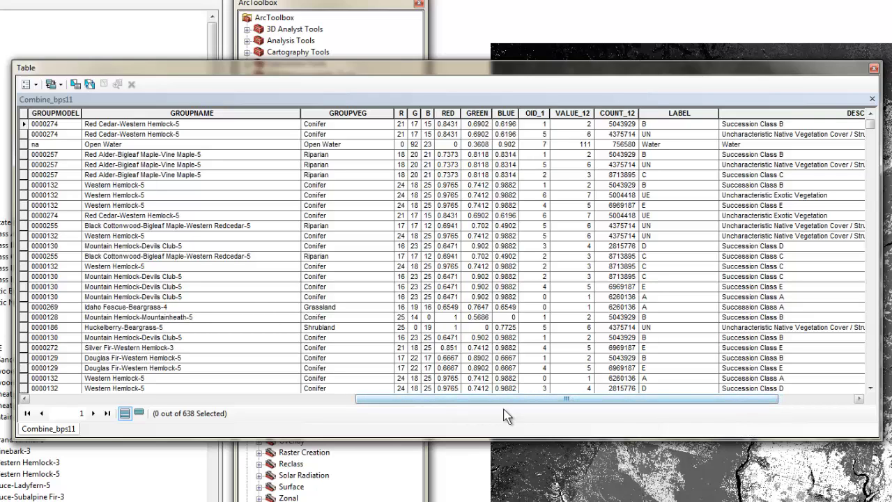
left_click_drag(552, 406, 253, 462)
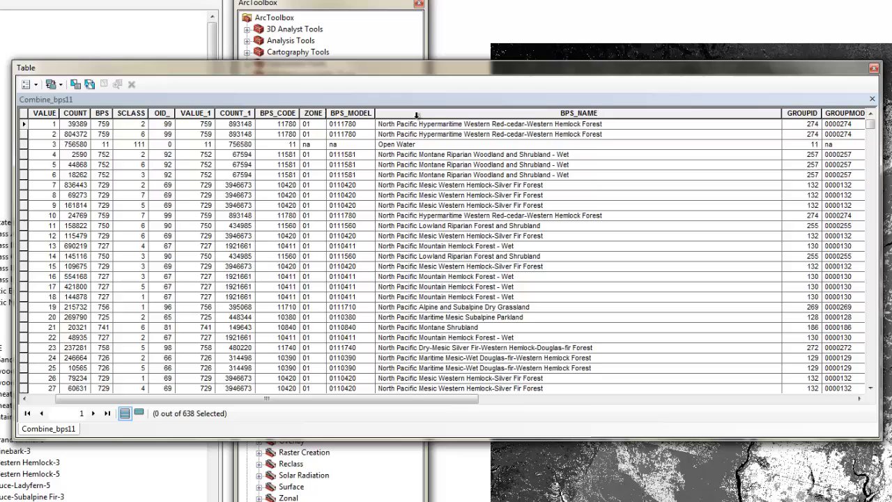
left_click(344, 112)
Sort Combine_bps11's table ascending by BPS_MODEL, check the first five records, then close it.
right_click(346, 114)
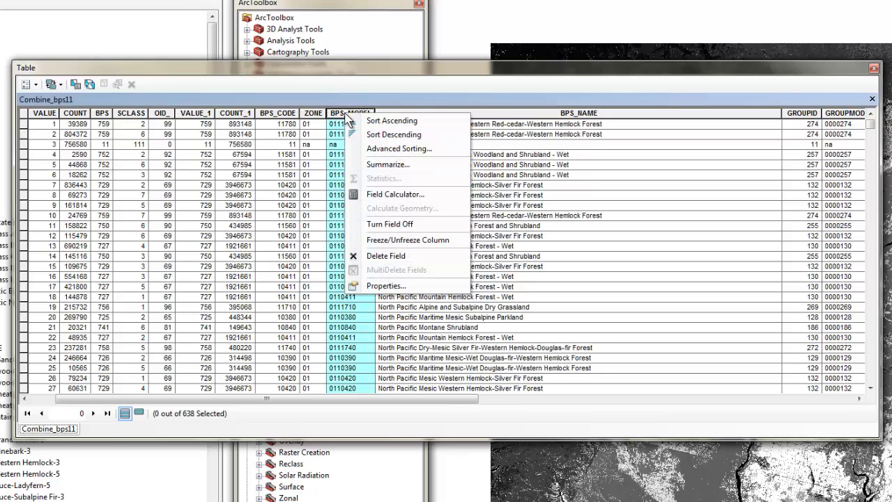
left_click(354, 122)
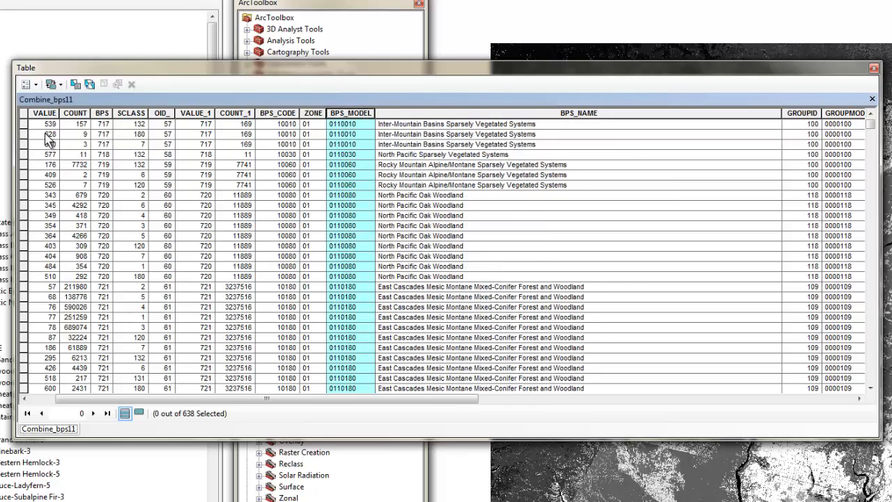
left_click(25, 124)
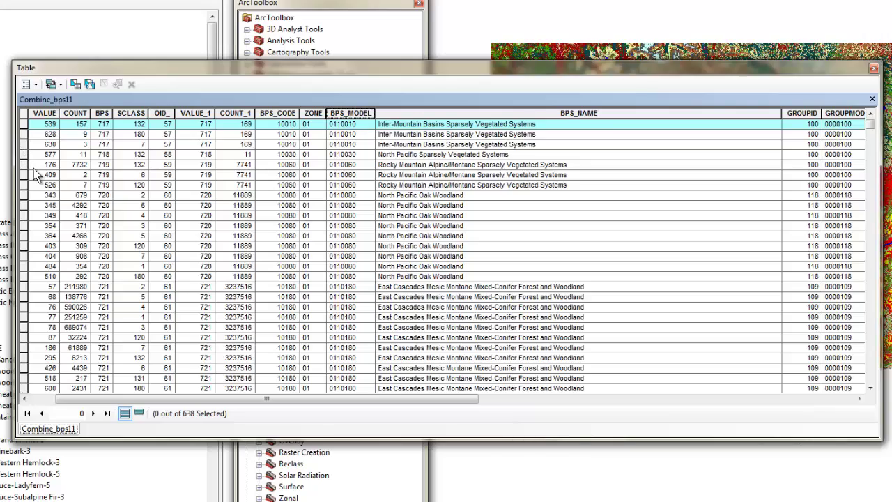
left_click(25, 165, "shift")
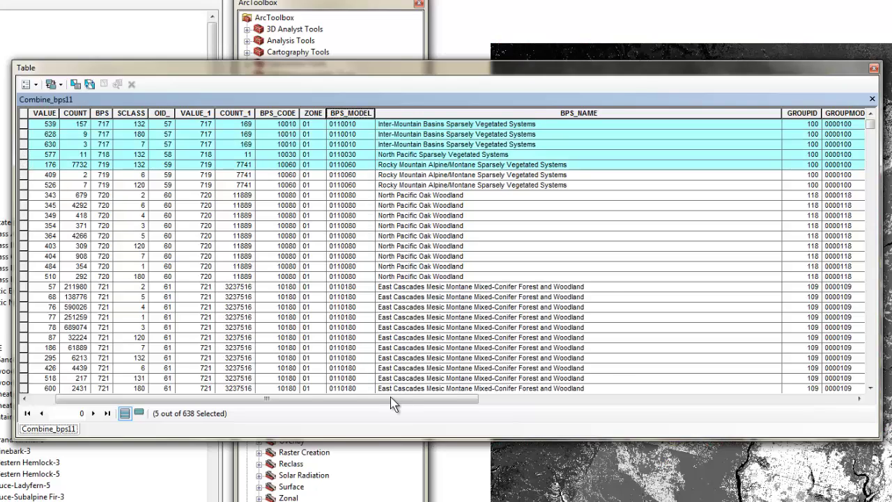
left_click_drag(392, 399, 724, 426)
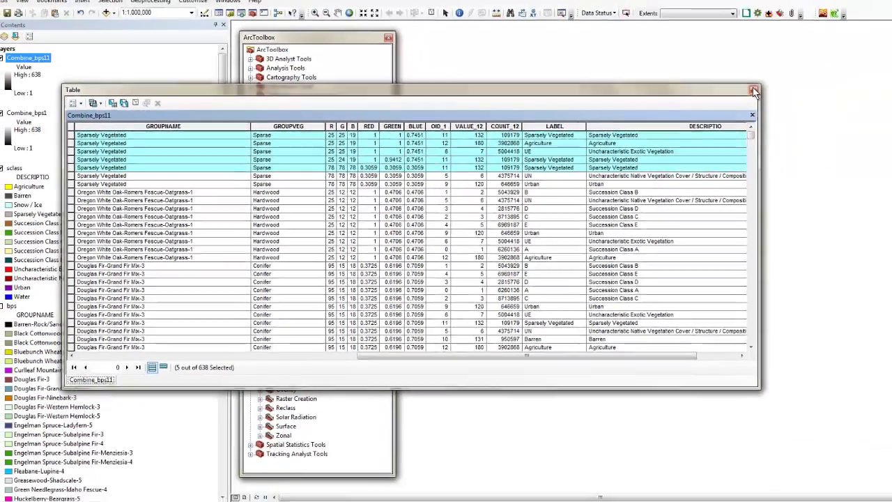
left_click(873, 67)
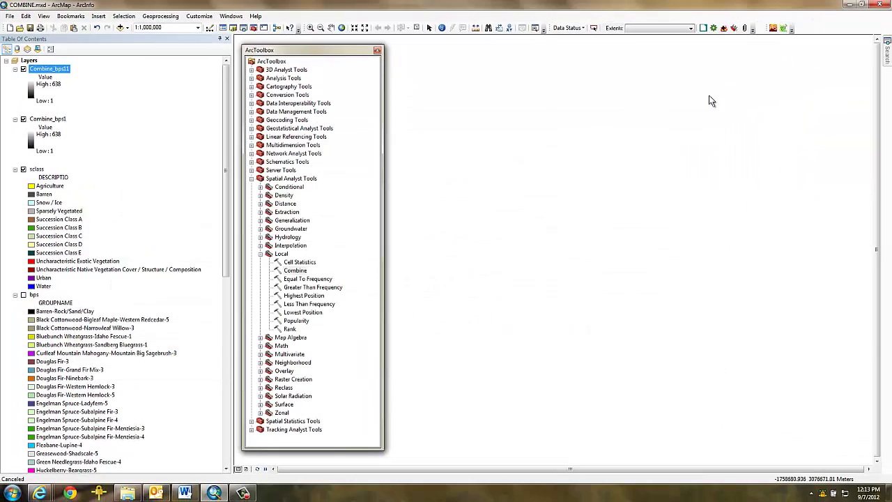